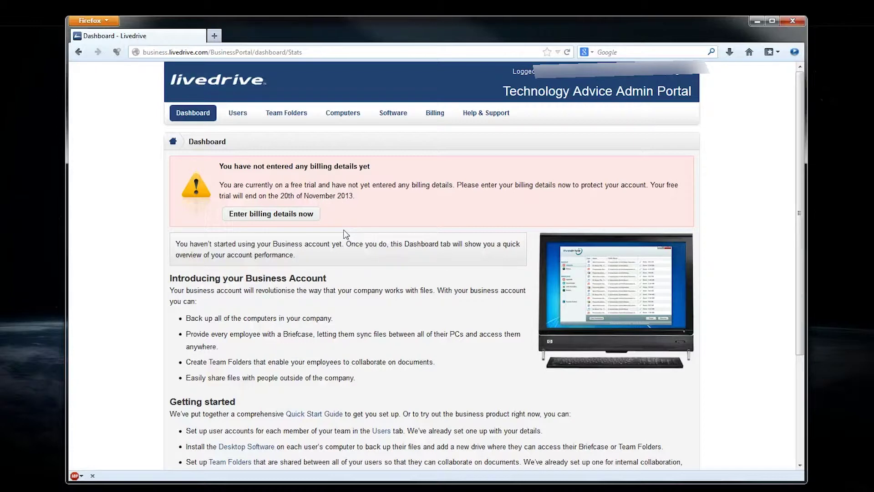
Examine the Software Download page's desktop clients, Livedrive Restore client and mobile apps.
left_click(393, 113)
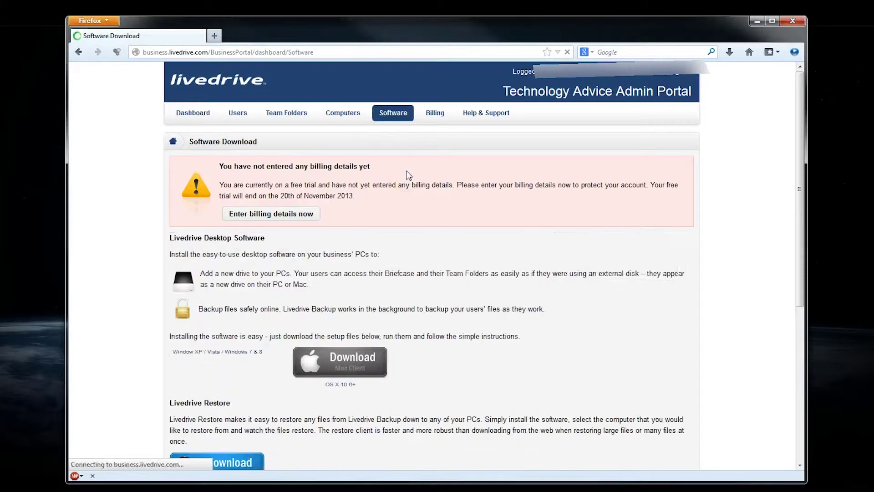
scroll(414, 227, "down", 5)
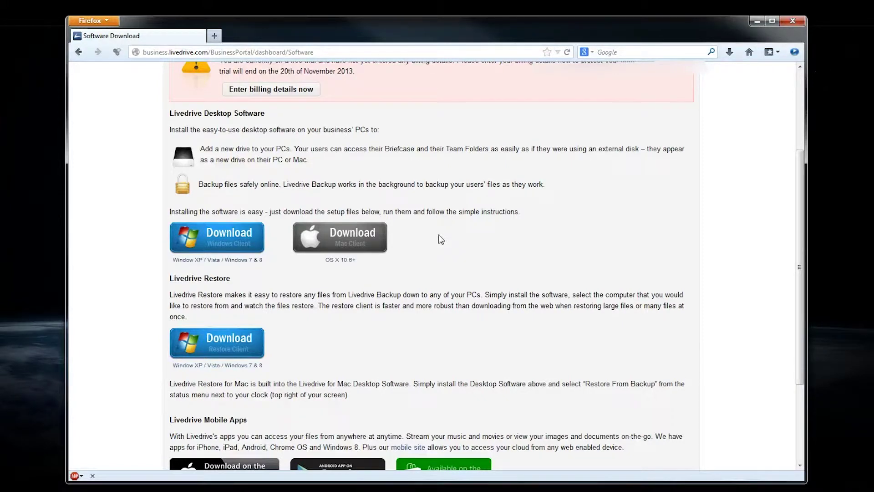
scroll(442, 239, "down", 3)
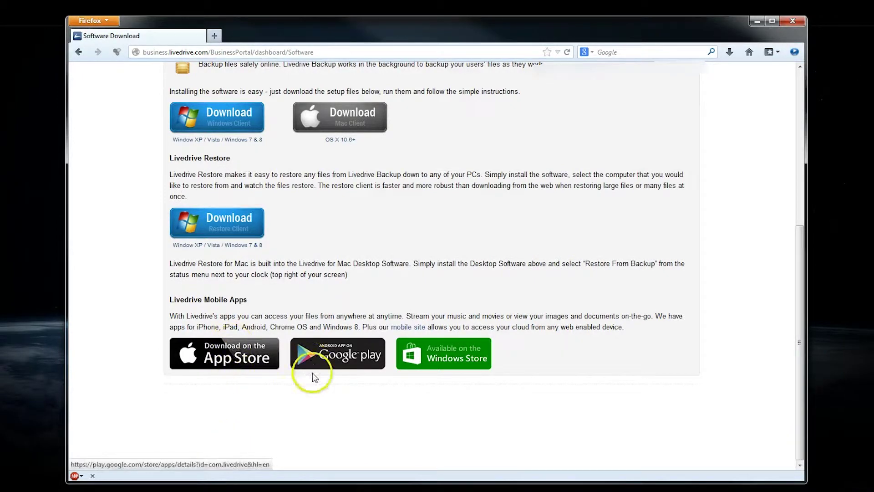
scroll(547, 374, "up", 2)
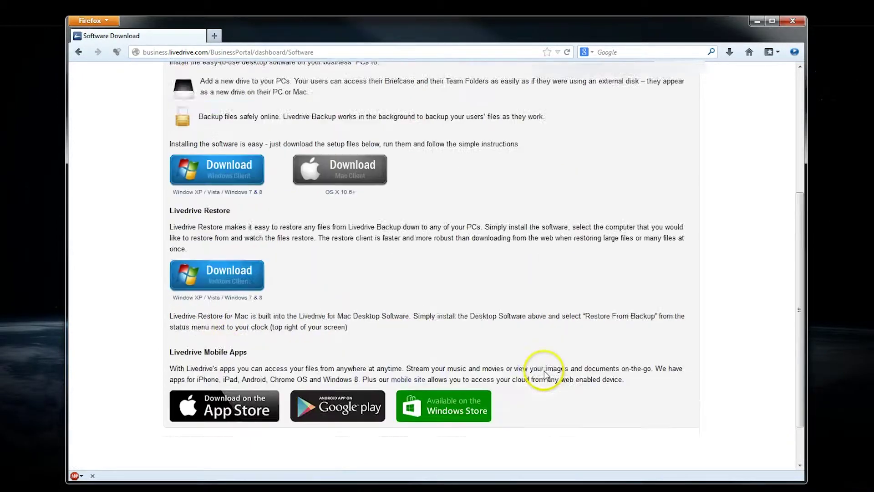
scroll(545, 374, "up", 4)
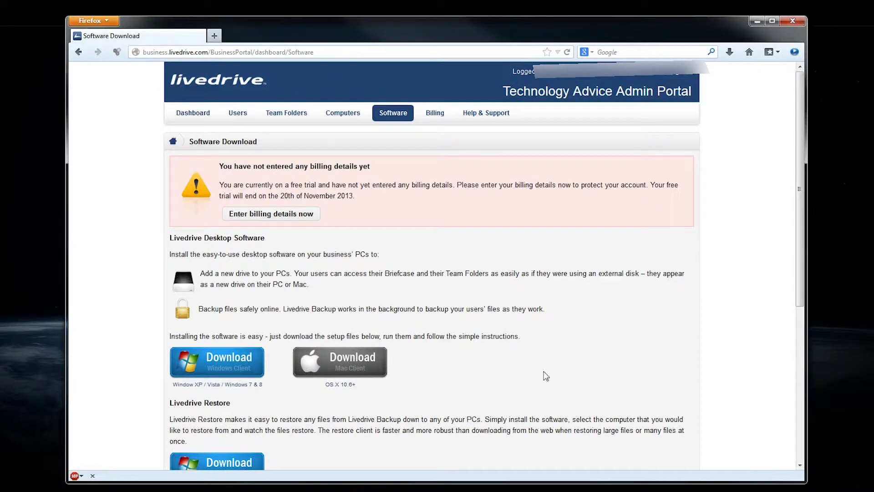
View the portal as the listed business user and examine the Backup and Briefcase storage usage.
left_click(236, 111)
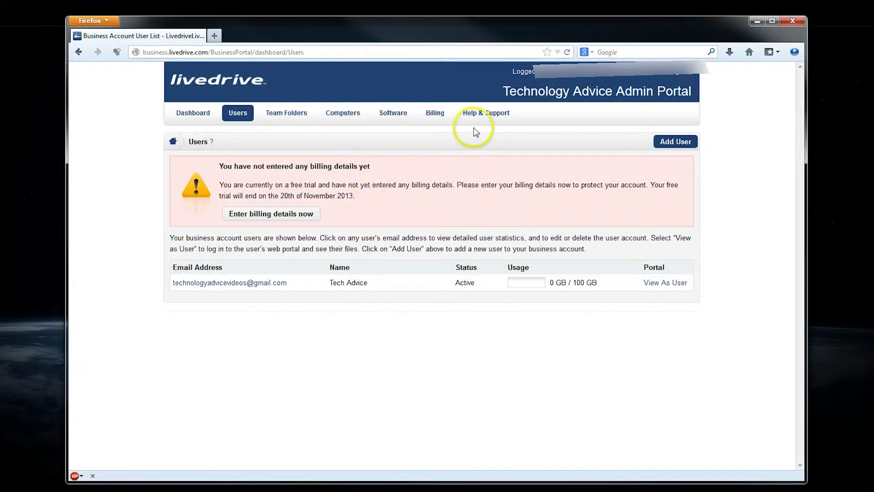
left_click(650, 284)
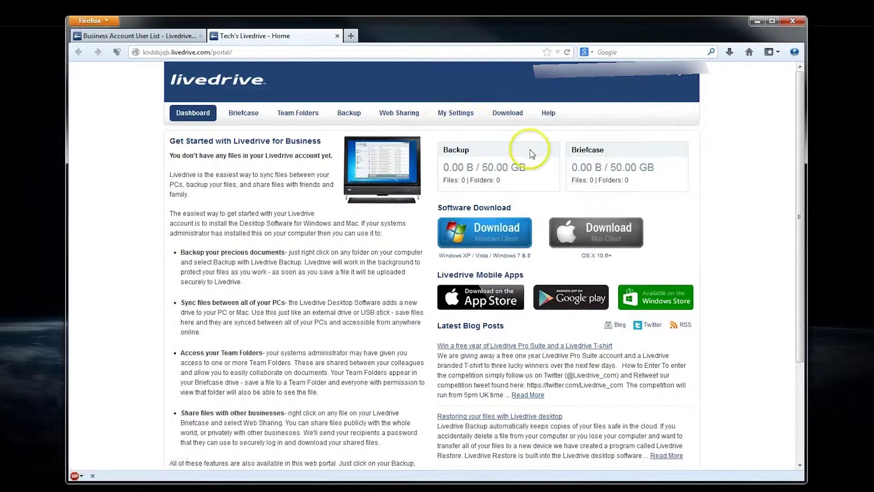
left_click_drag(443, 148, 678, 177)
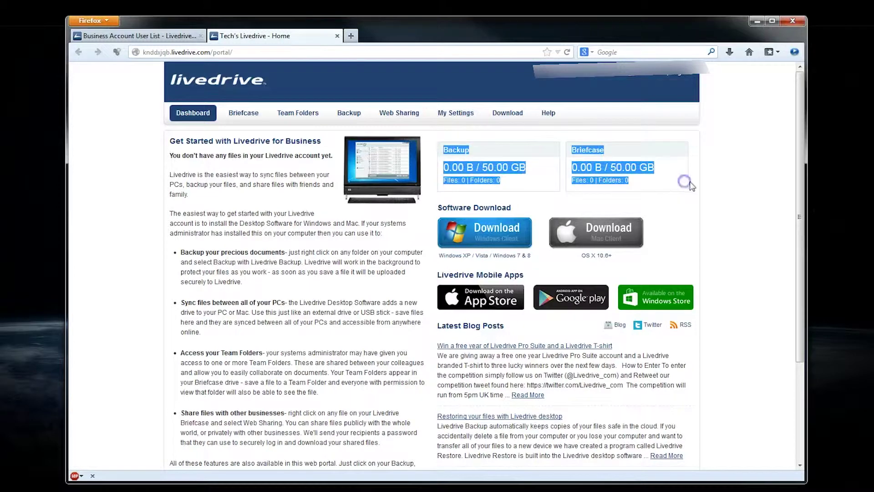
left_click(660, 168)
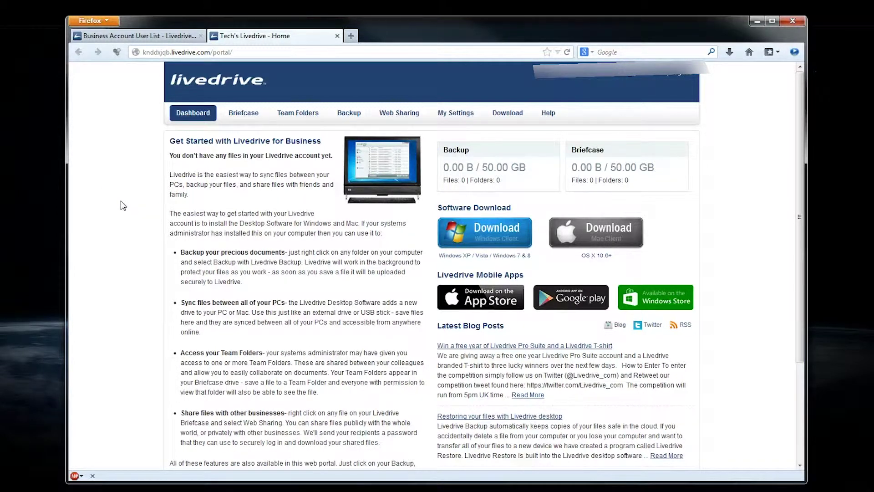
Look through the user portal's Briefcase, Team Folders and Web Sharing pages.
left_click(243, 119)
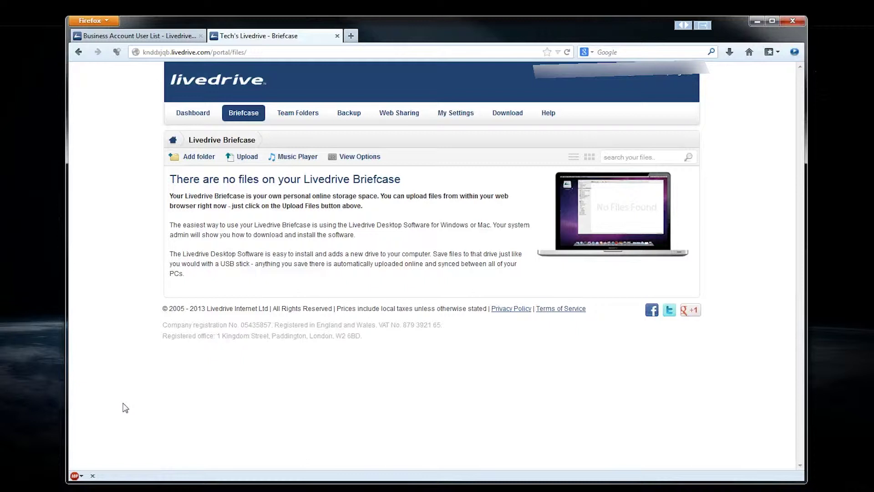
left_click(291, 117)
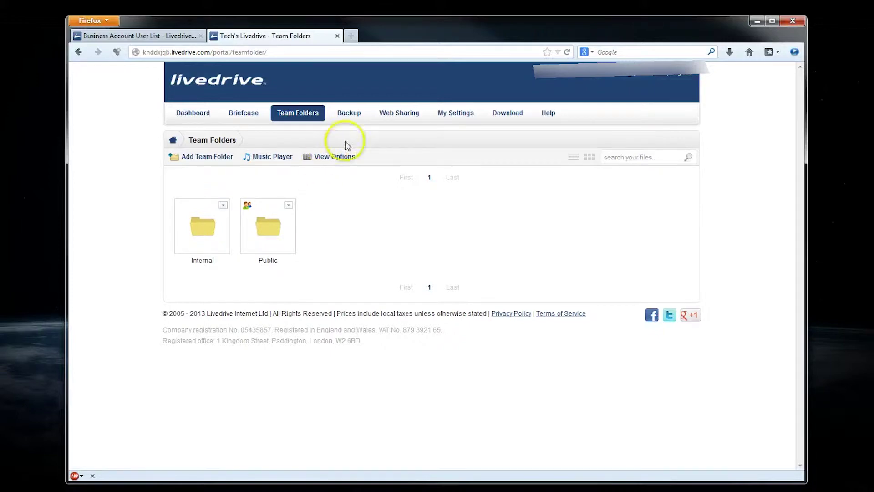
left_click(399, 112)
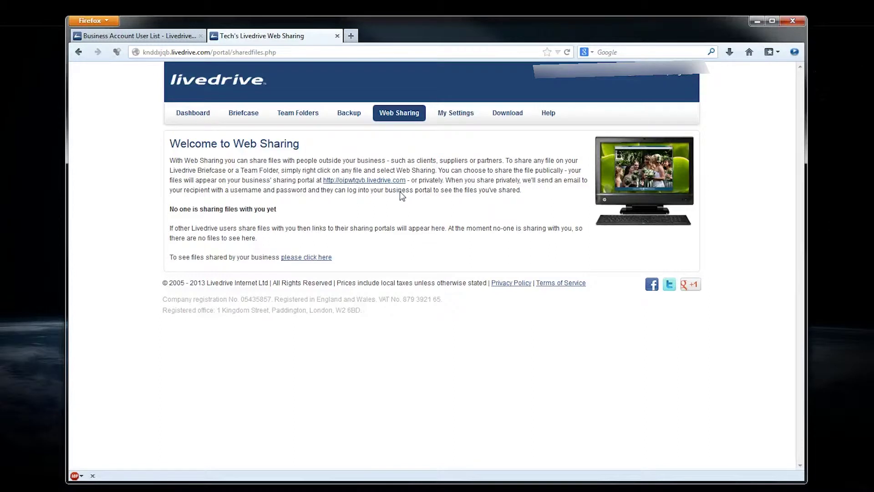
left_click(390, 200)
left_click(473, 214)
Switch from the browser to the Livedrive Settings window and review the general account and software version details.
left_click_drag(873, 135, 501, 86)
left_click(779, 21)
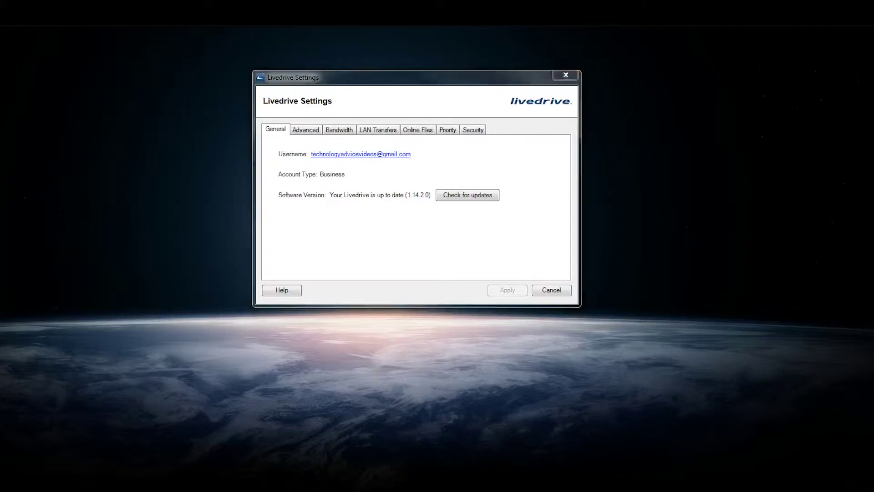
left_click(438, 237)
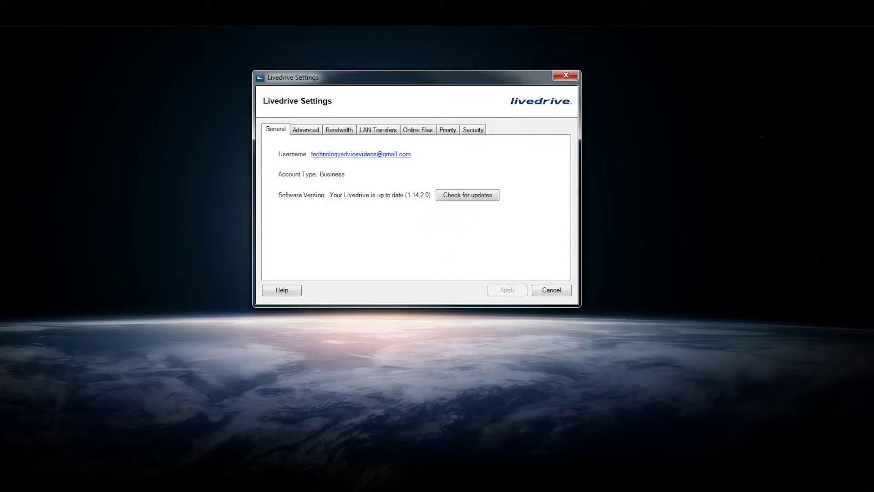
left_click(403, 215)
Examine the advanced drive settings, including the drive letters available for the Briefcase and the cache location.
left_click(305, 130)
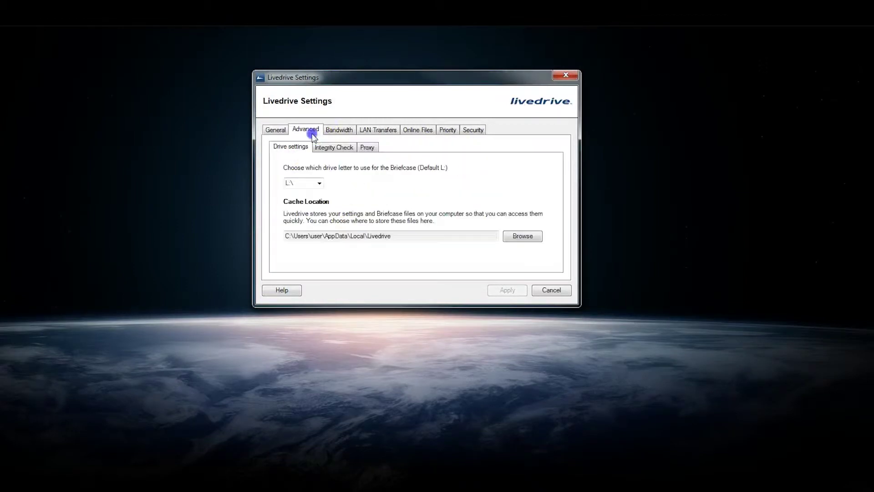
left_click(320, 183)
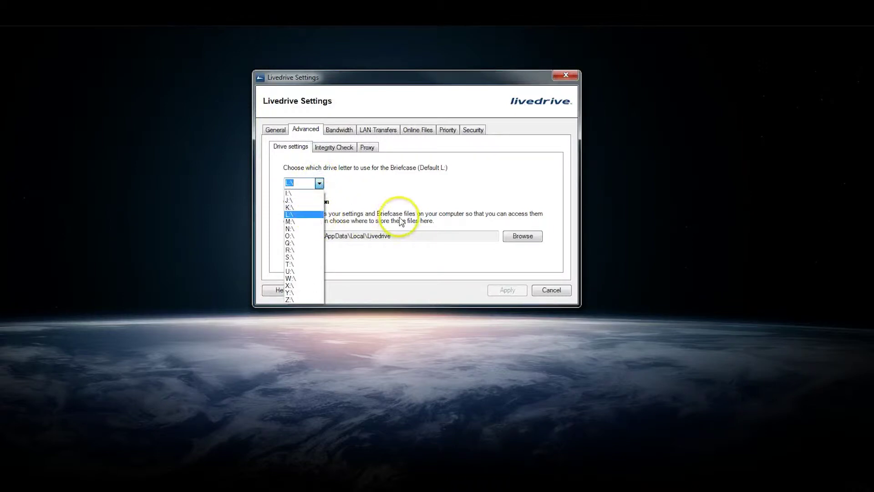
left_click(405, 211)
left_click(376, 192)
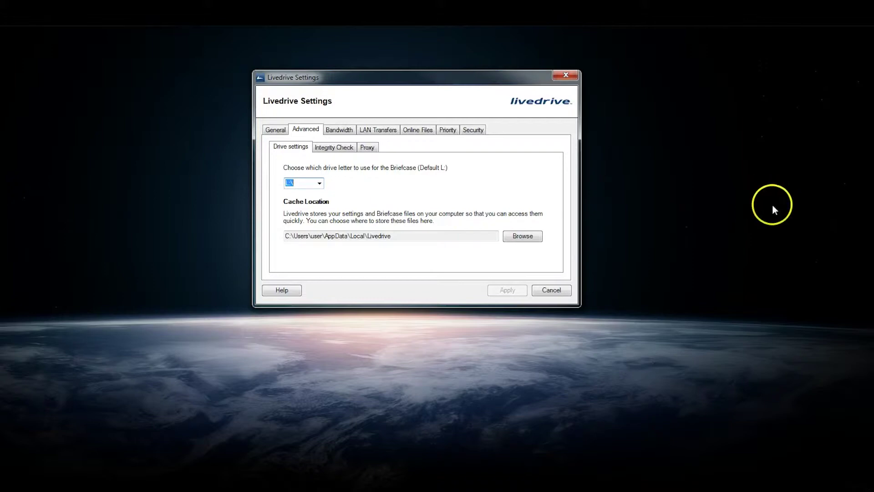
Review the download and upload bandwidth limits and the options for storing and opening online Briefcase files.
left_click(338, 129)
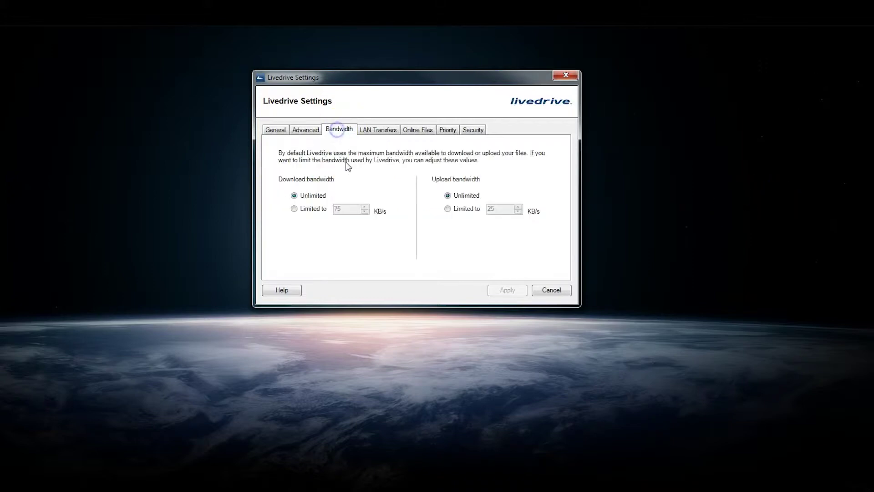
left_click(368, 170)
left_click(412, 132)
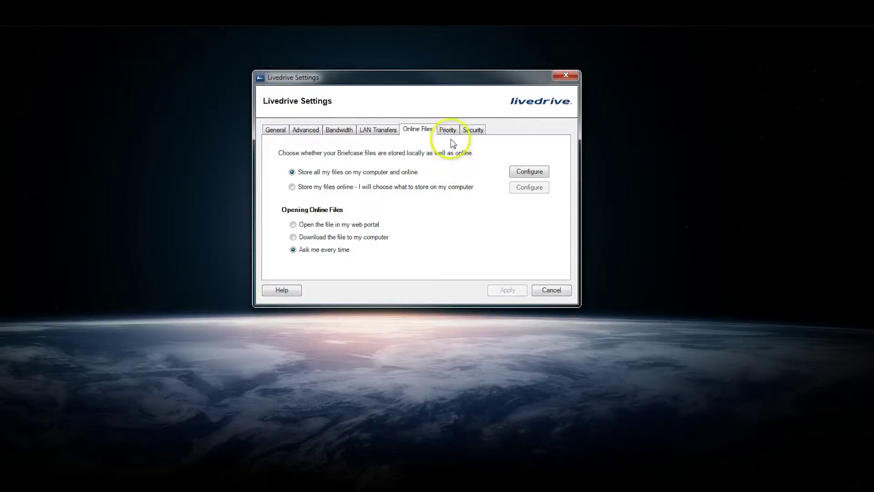
Try to move Word Processor Documents and PDFs up in the file-type priority list, and view the security settings.
left_click(448, 130)
left_click(362, 191)
left_click(360, 170)
left_click(505, 173)
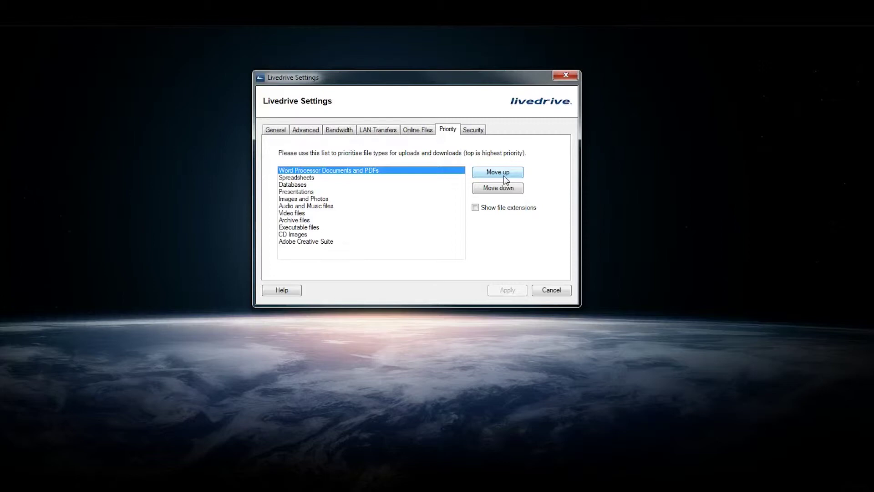
left_click(467, 129)
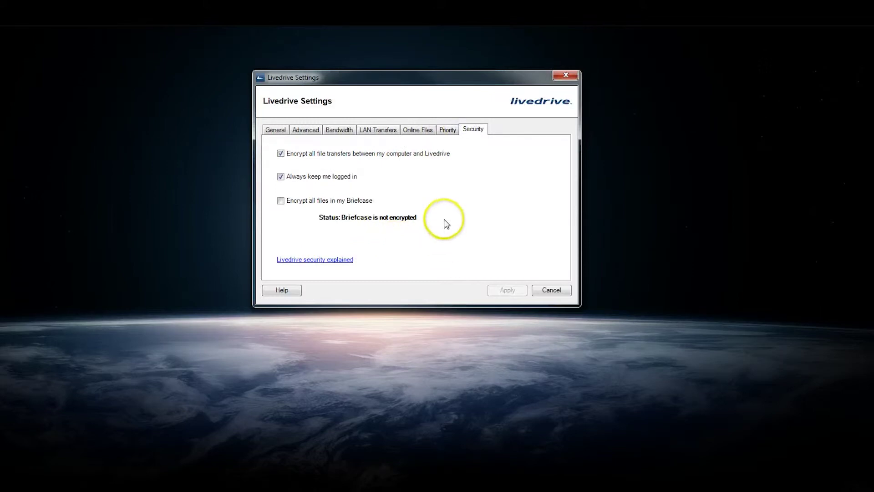